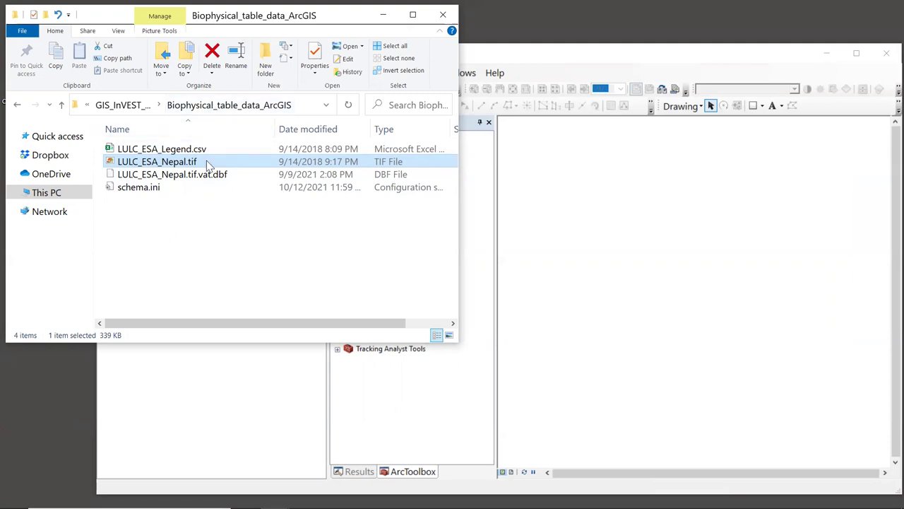
- Drag LULC_ESA_Nepal.tif onto the ArcMap map so the Nepal land-cover raster displays
mouse_move(209, 164)
left_mouse_down()
mouse_move(172, 169)
mouse_move(755, 174)
left_mouse_up()
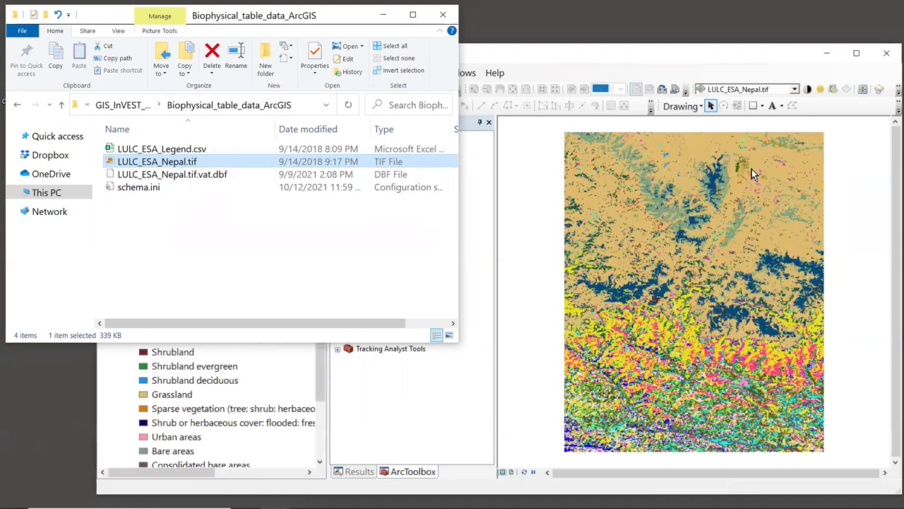
left_click(710, 58)
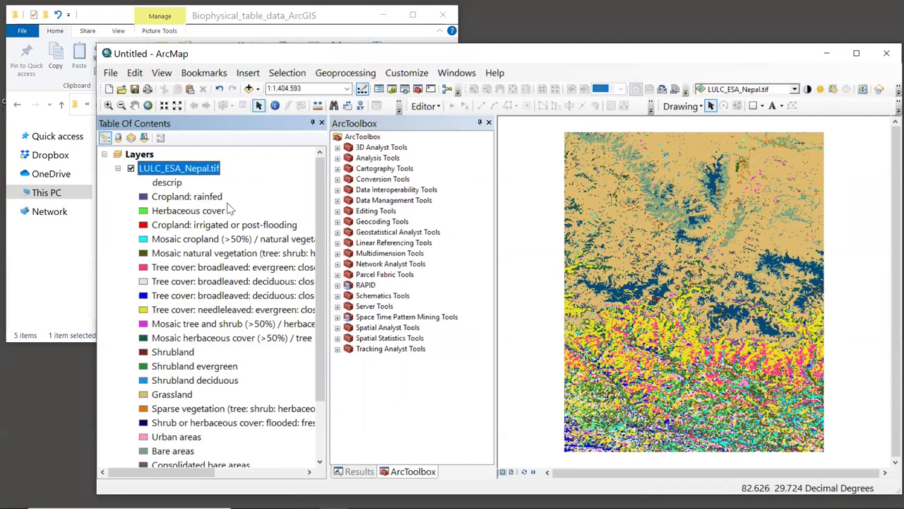
- Open the attribute table of the LULC_ESA_Nepal.tif layer from its context menu
right_click(196, 172)
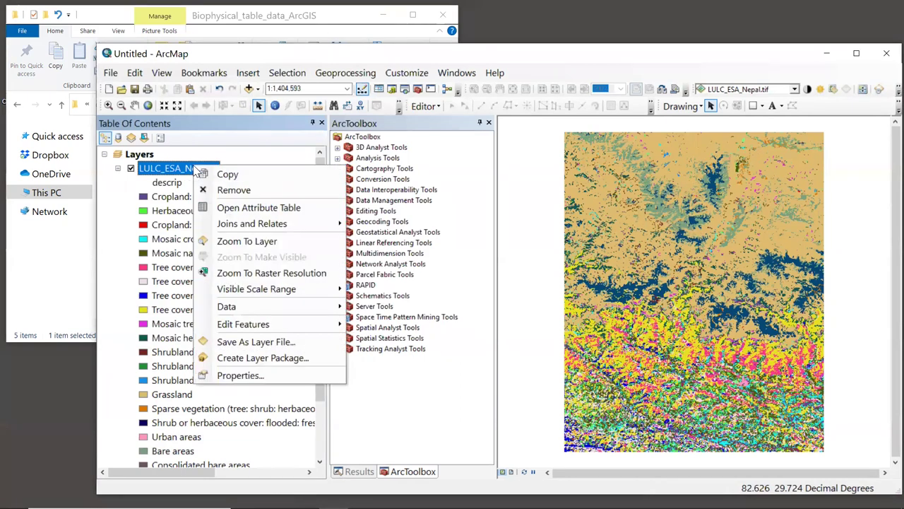
left_click(267, 211)
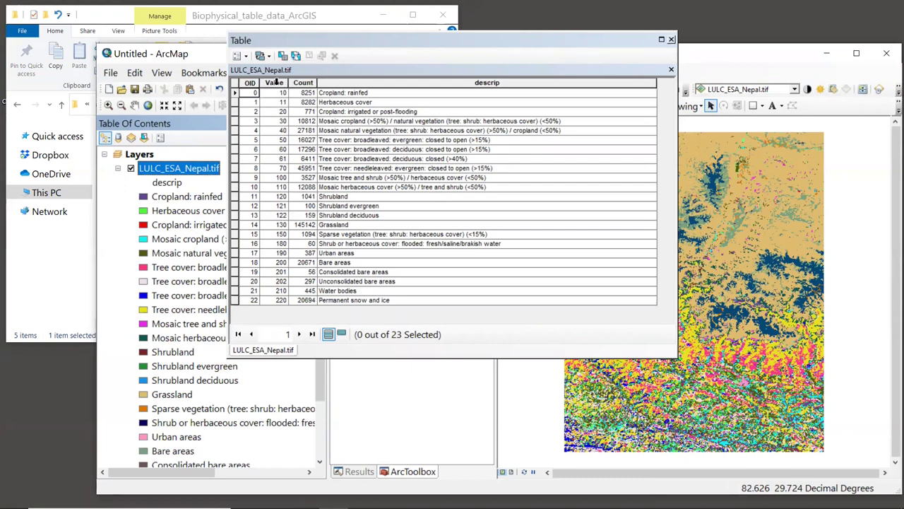
left_click(280, 85)
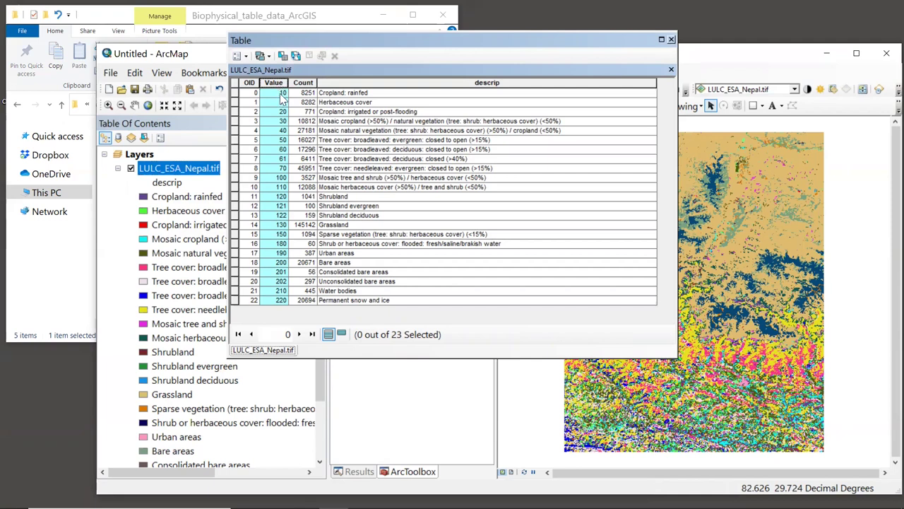
left_click(282, 94)
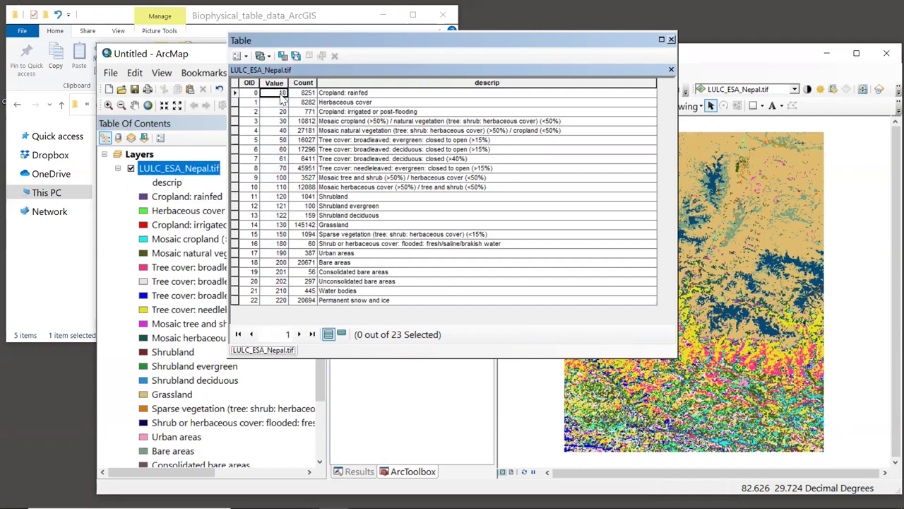
left_click(385, 96)
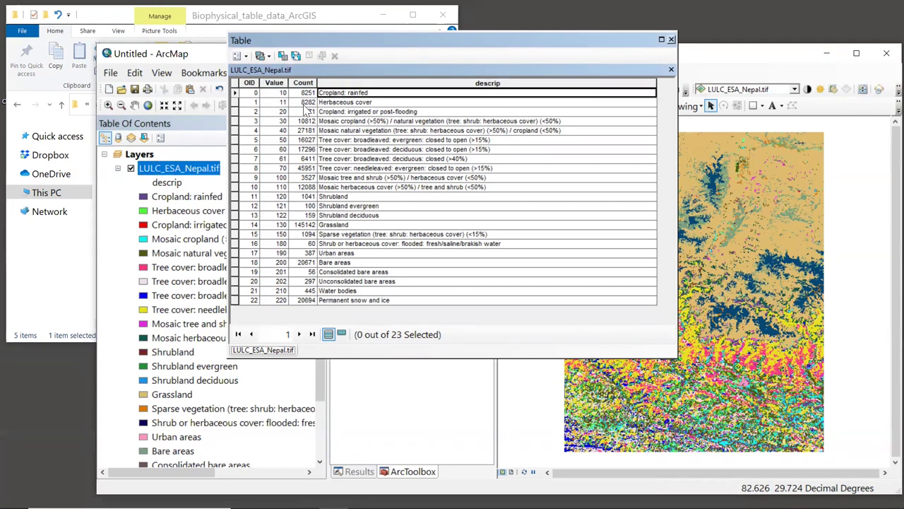
left_click(282, 103)
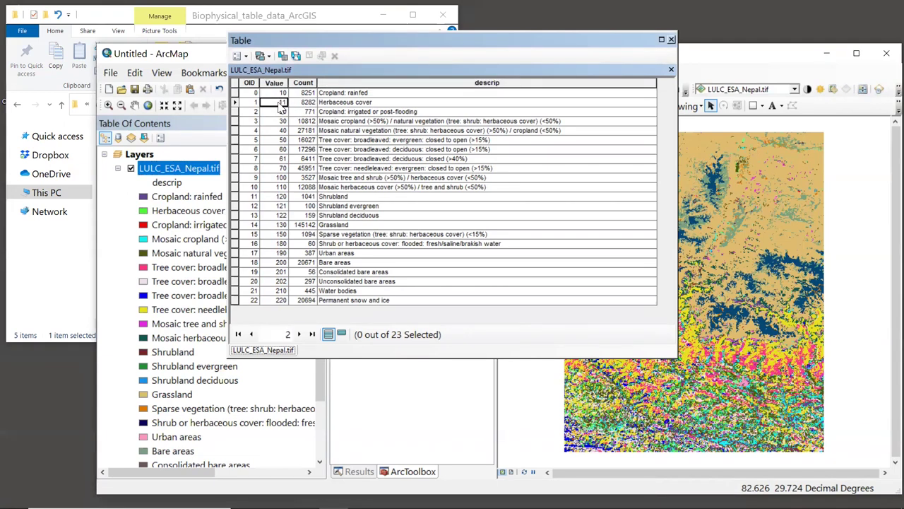
left_click(405, 104)
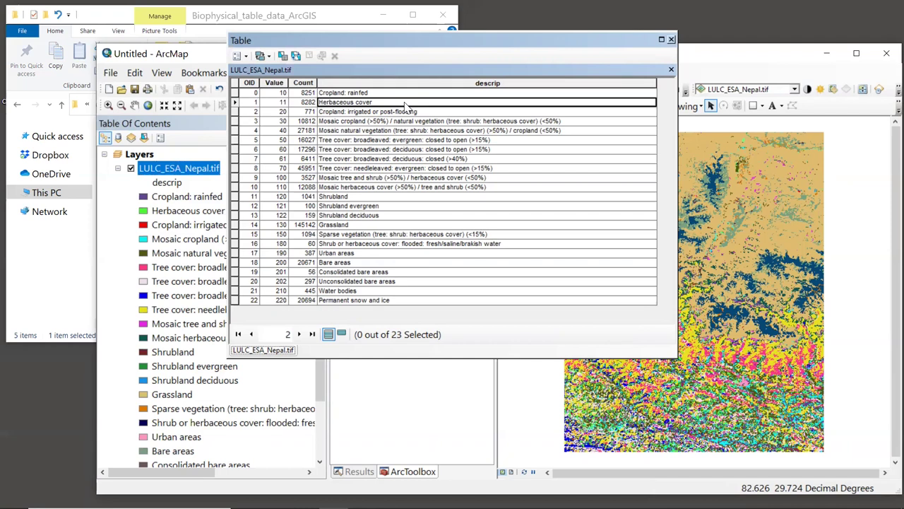
left_click(281, 83)
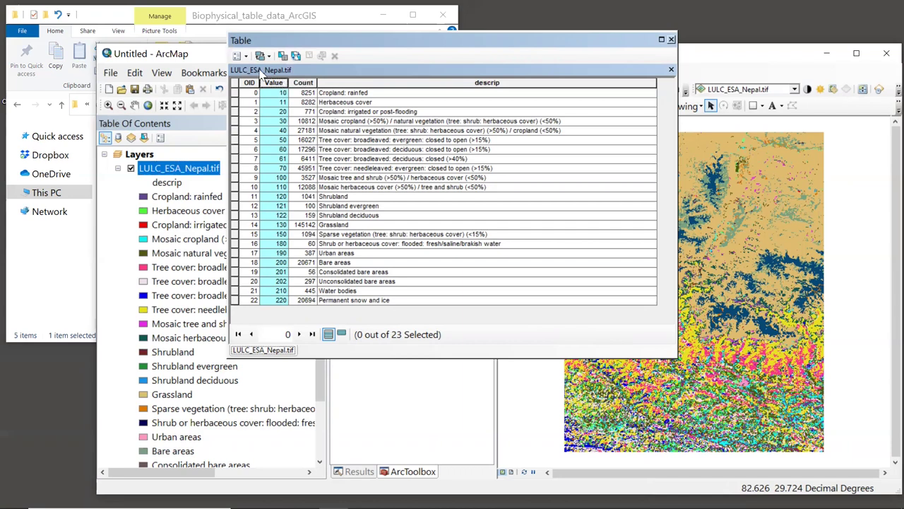
- Start exporting all records of the land-cover table and browse for the output location
left_click(245, 57)
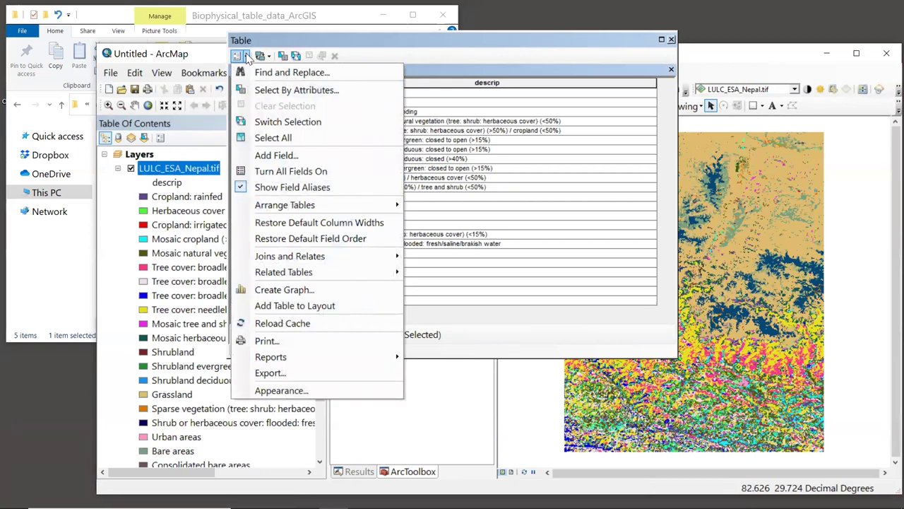
left_click(303, 374)
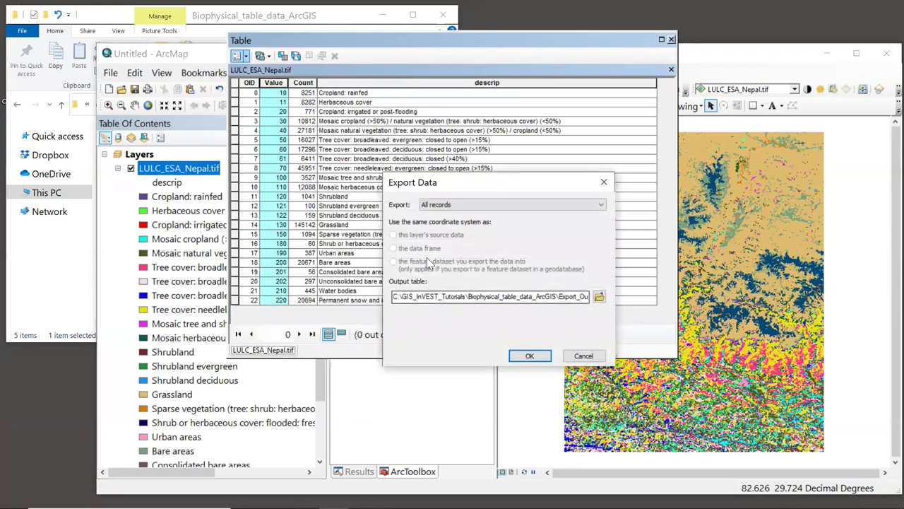
left_click(493, 207)
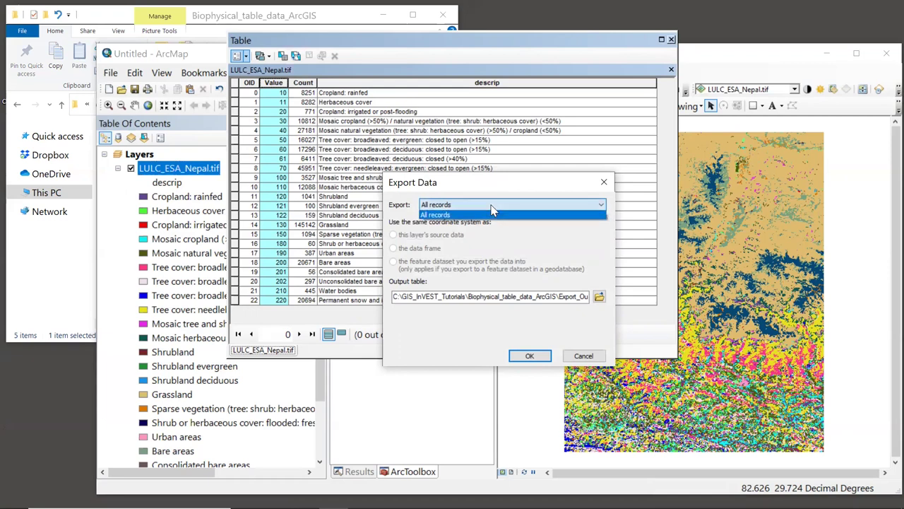
left_click(492, 207)
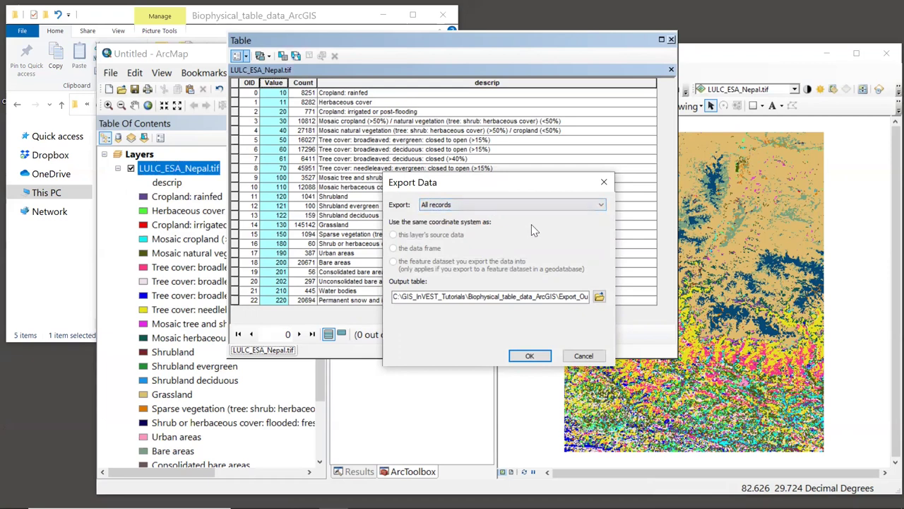
left_click(599, 297)
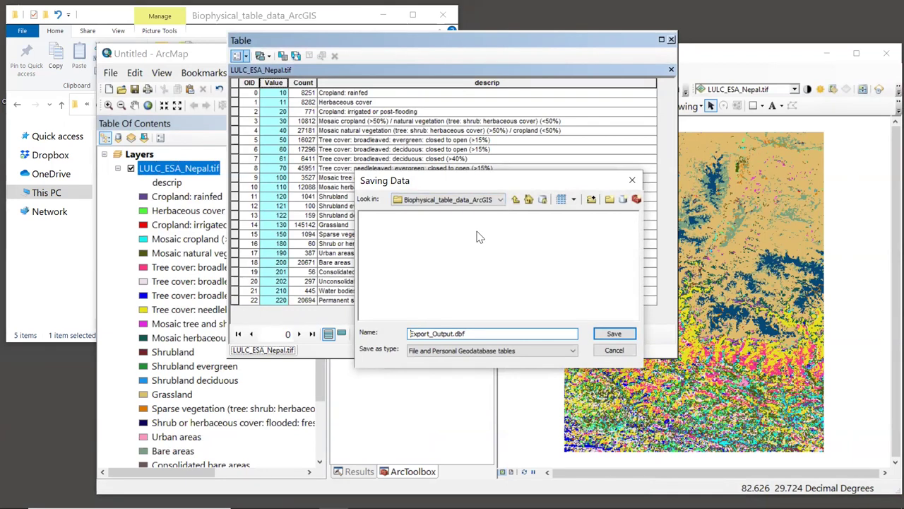
- Set the export output to a Text File named biophysical_table_Nepal.csv in Biophysical_table_data_ArcGIS
left_click(532, 350)
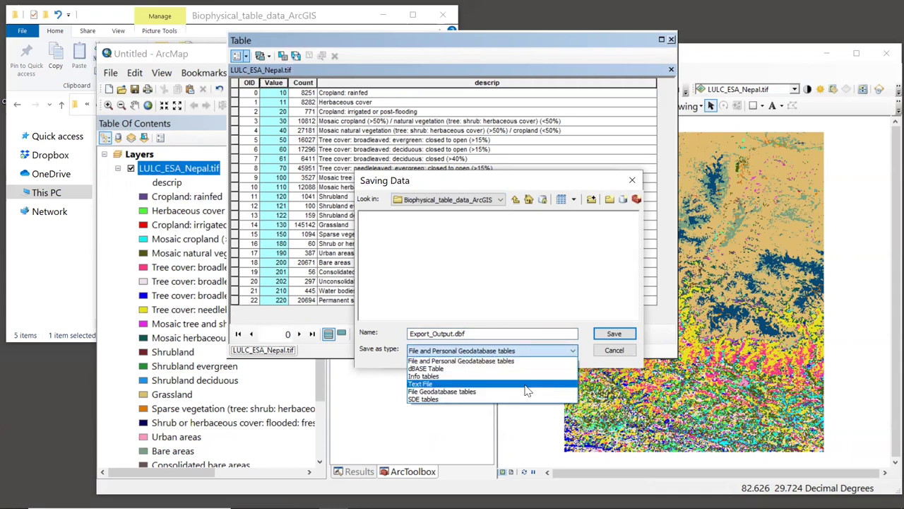
left_click(527, 385)
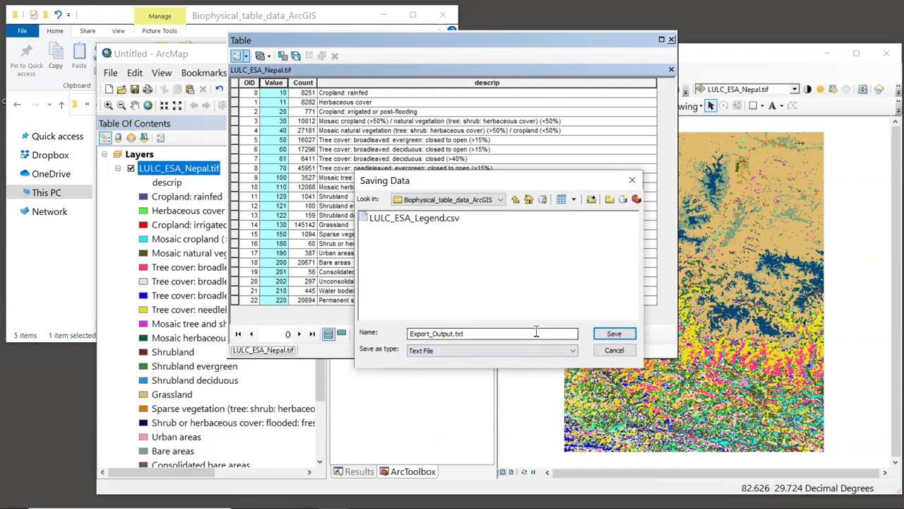
double_click(494, 333)
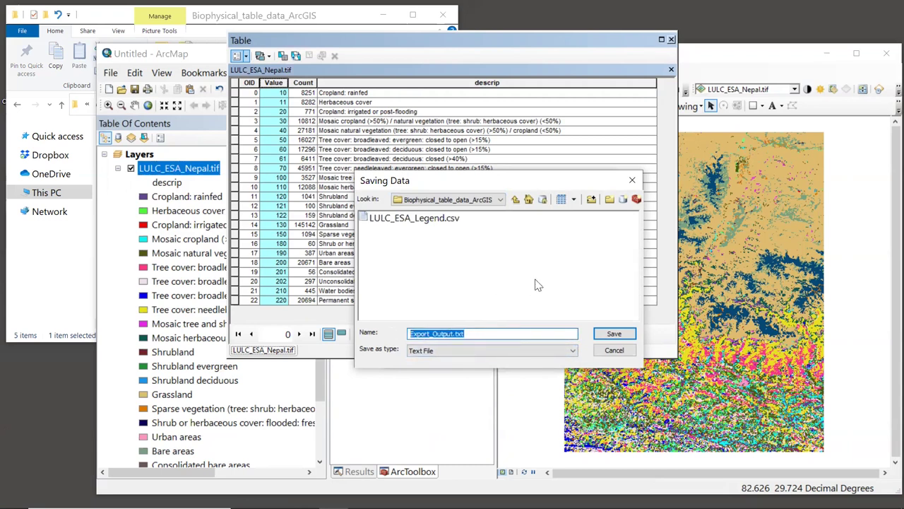
type("biop")
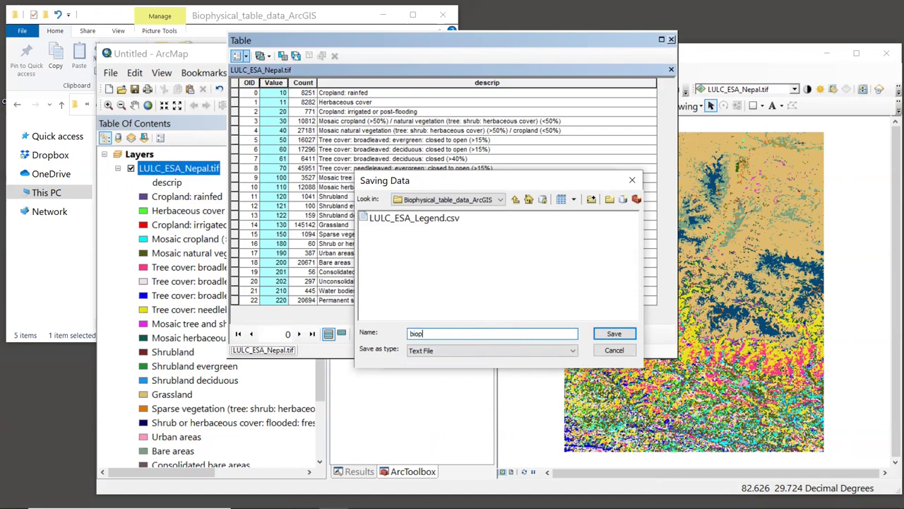
type("hysical_table_Nepal.csv")
left_click(620, 336)
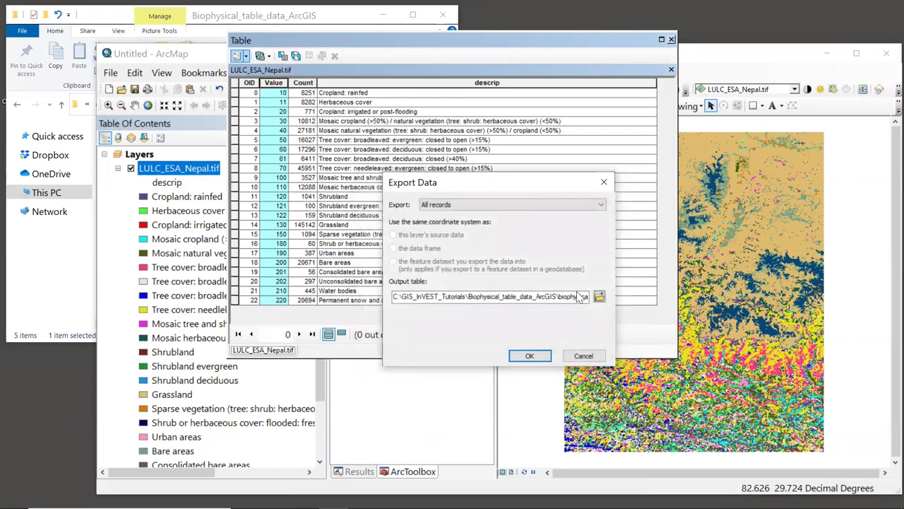
- Run the export without adding the table to the map, then close the attribute table
left_click(535, 359)
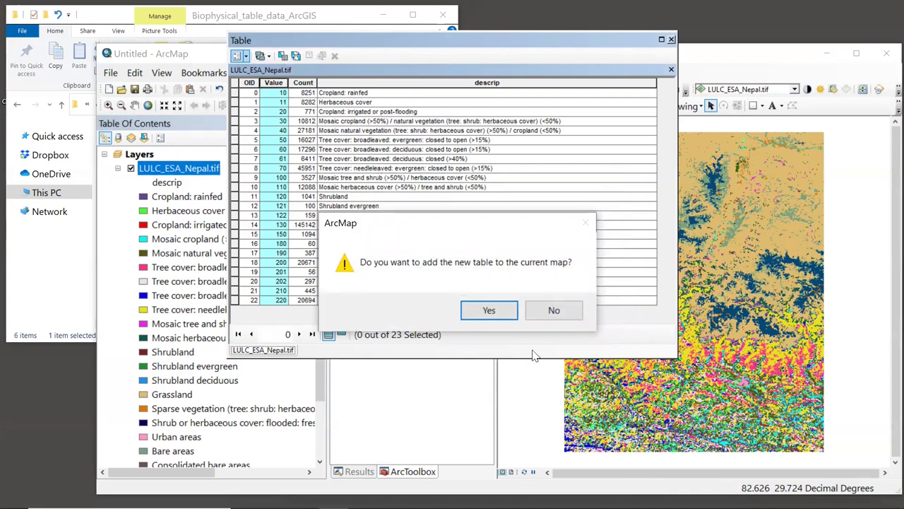
left_click(555, 311)
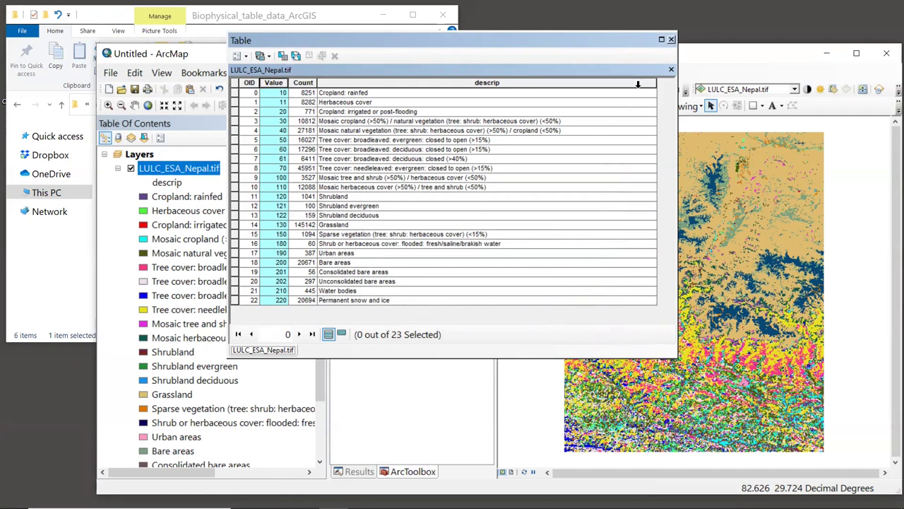
left_click(671, 39)
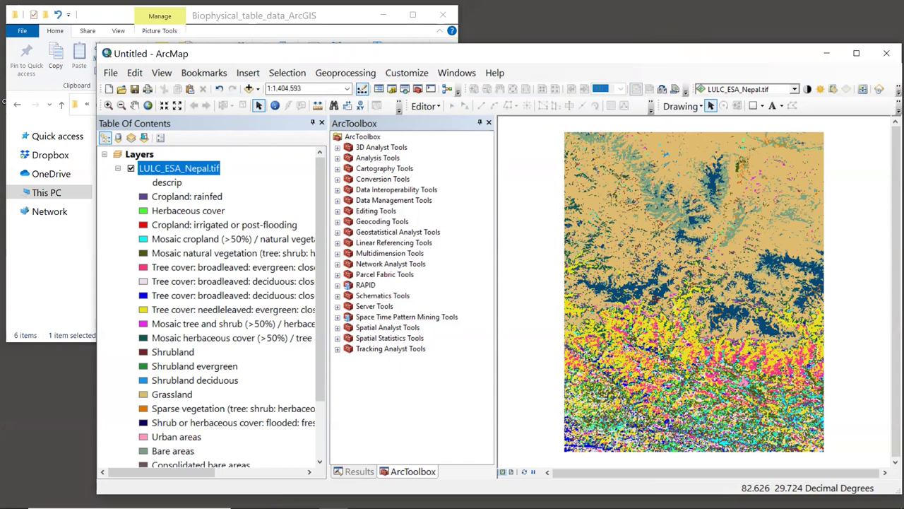
- Open biophysical_table_Nepal.csv from the data folder in Excel
left_click(278, 19)
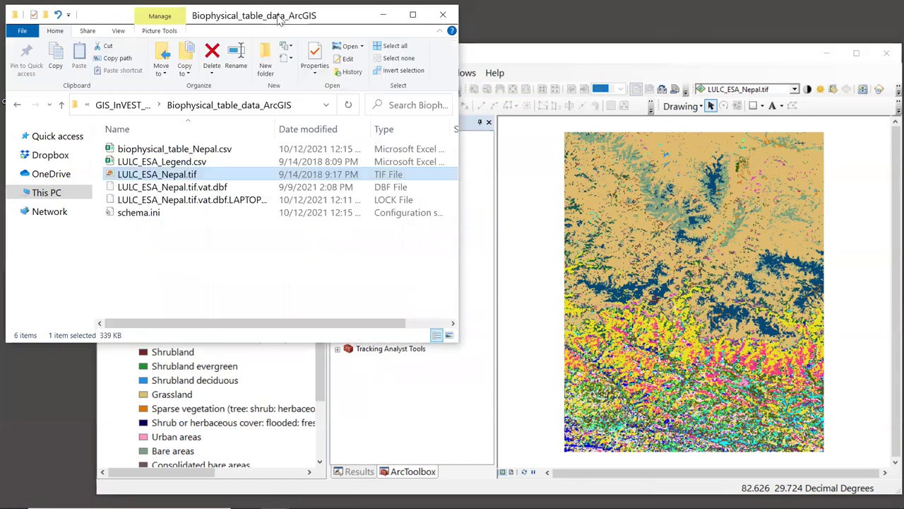
left_click(226, 151)
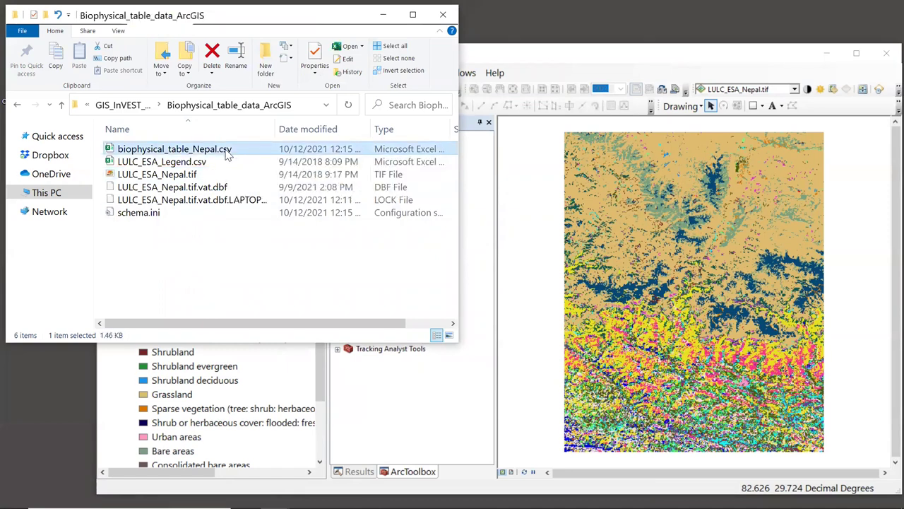
double_click(227, 151)
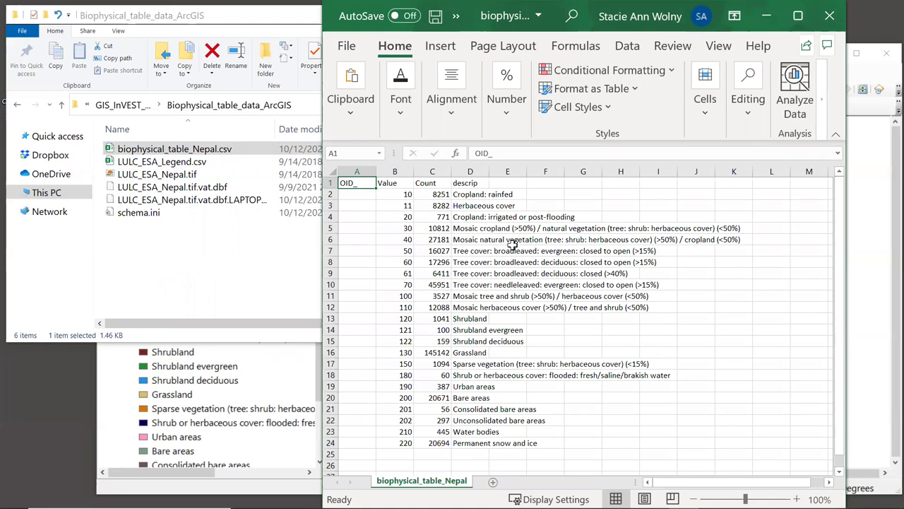
- Select the Value column, then switch to the InVEST SDR Data Needs page in Chrome
left_click(392, 171)
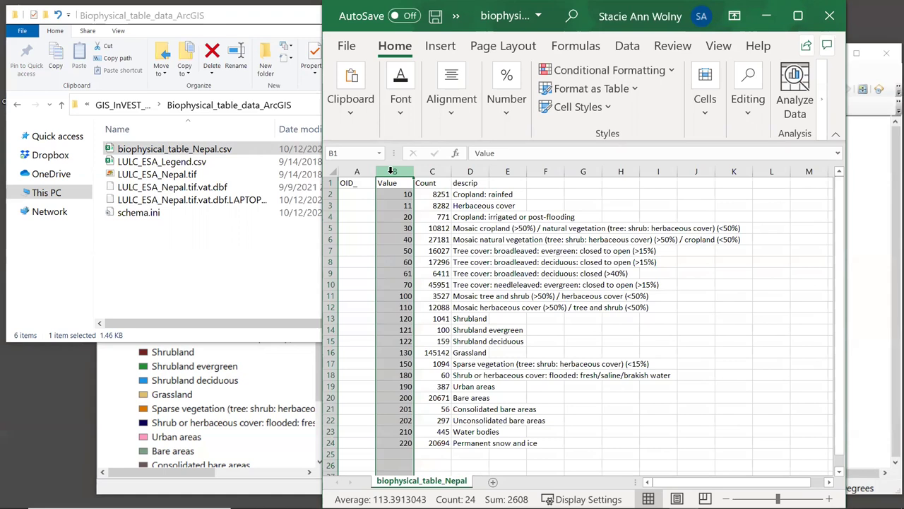
key("alt+Tab")
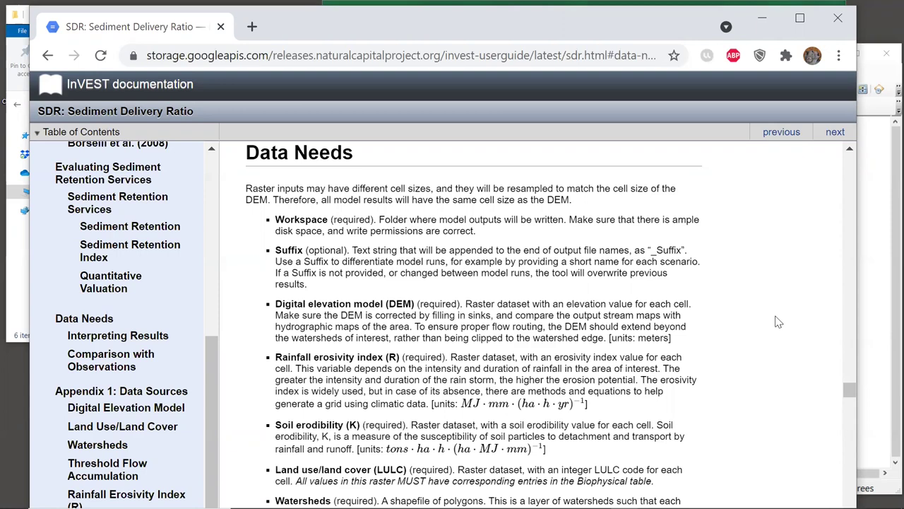
- Scroll to the Biophysical table entry and briefly highlight the LULC requirement text
scroll(777, 321, "down", 5)
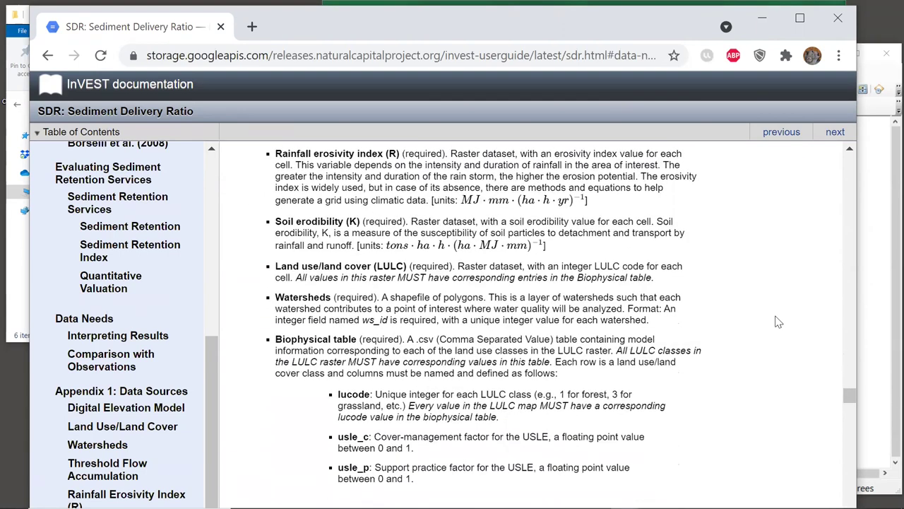
scroll(777, 319, "up", 2)
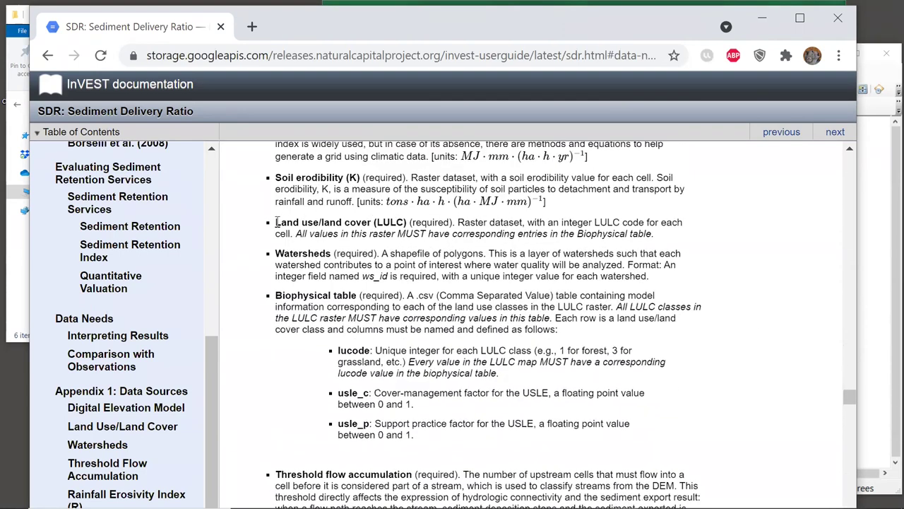
left_click_drag(276, 222, 668, 240)
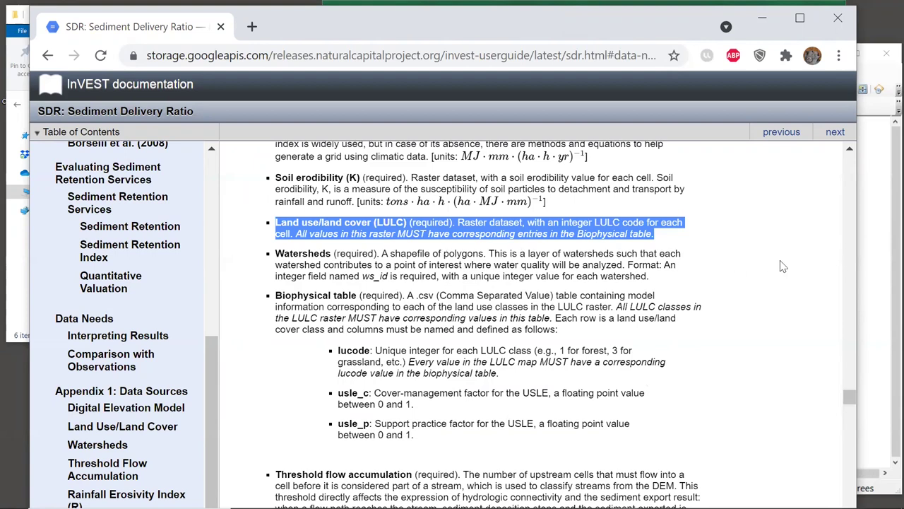
left_click(278, 295)
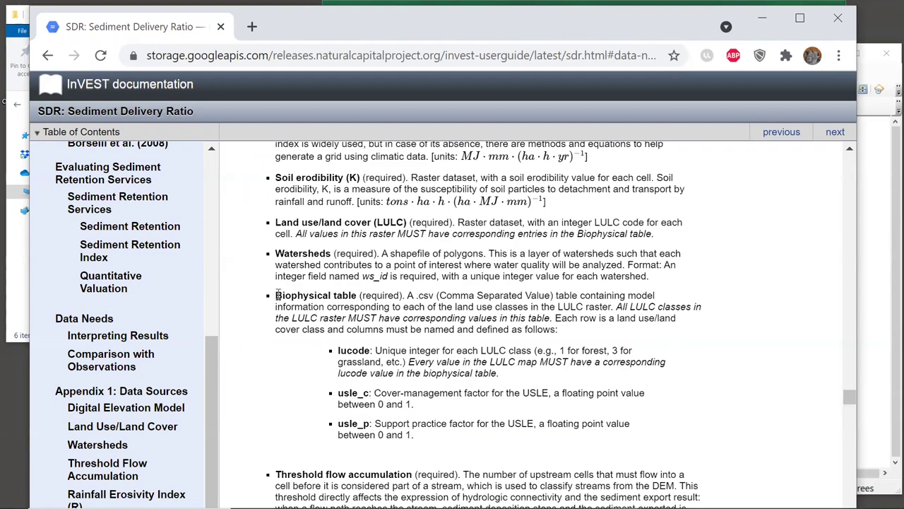
left_click_drag(276, 295, 444, 447)
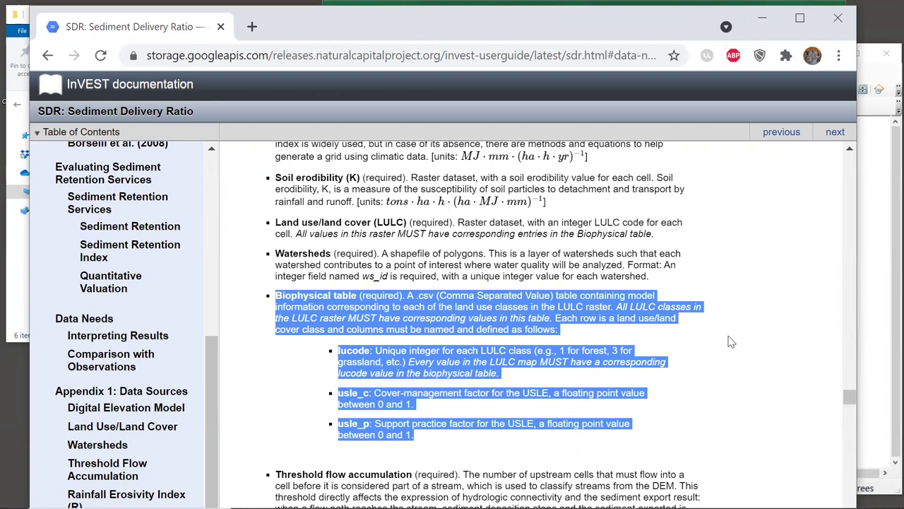
left_click(403, 366)
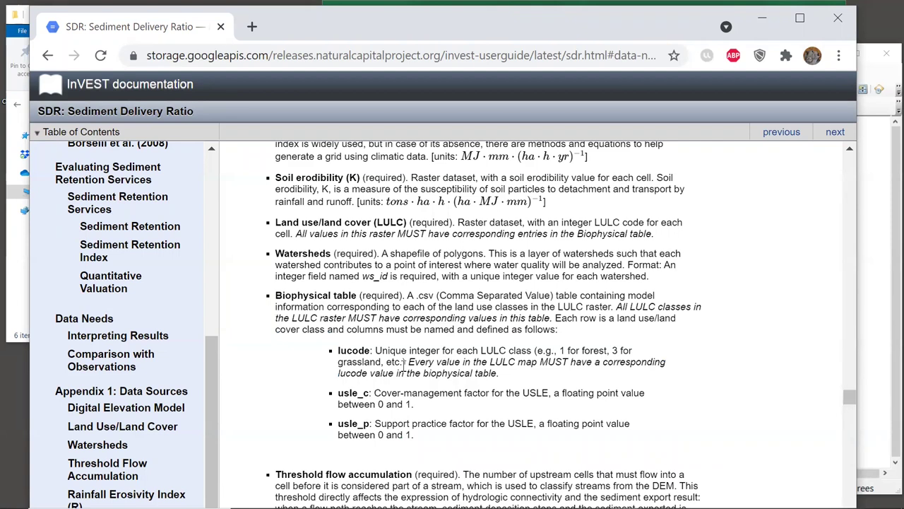
double_click(341, 350)
double_click(362, 393)
double_click(361, 424)
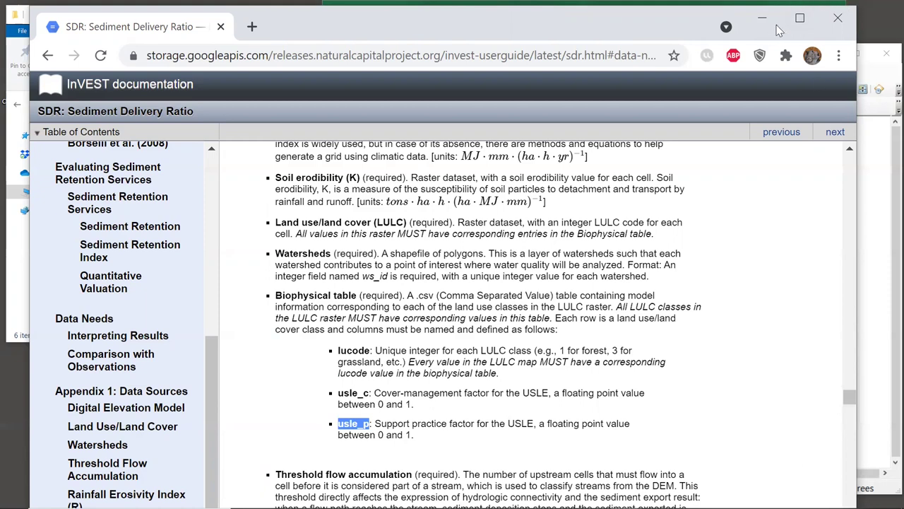
- Back in Excel, replace the B1 header 'Value' with 'lucode'
left_click(768, 24)
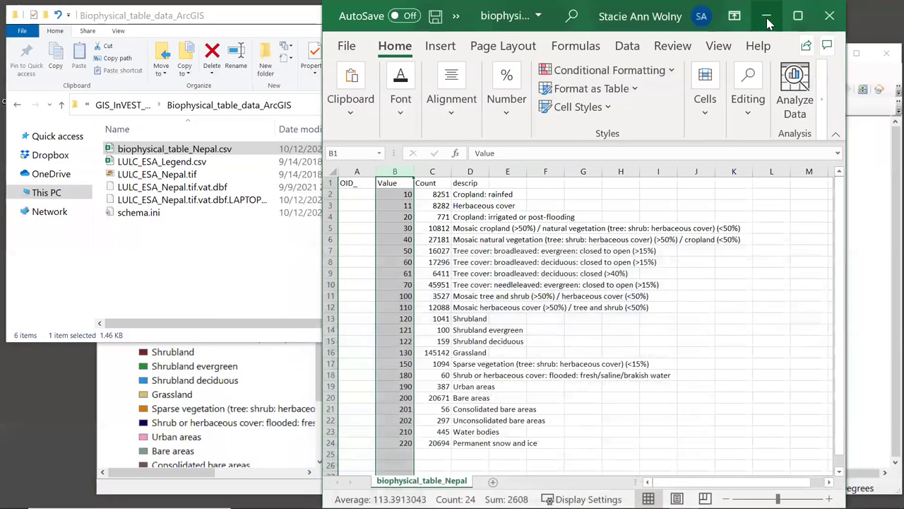
left_click(404, 183)
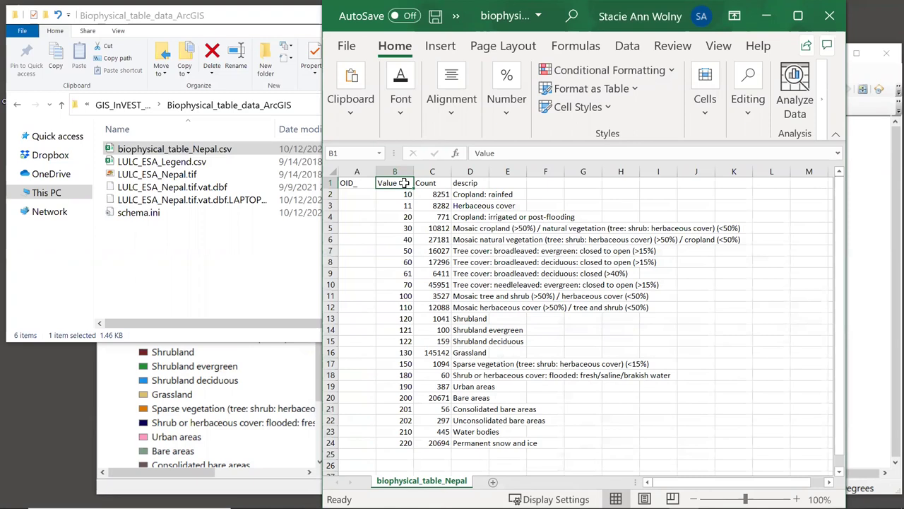
type("lucode")
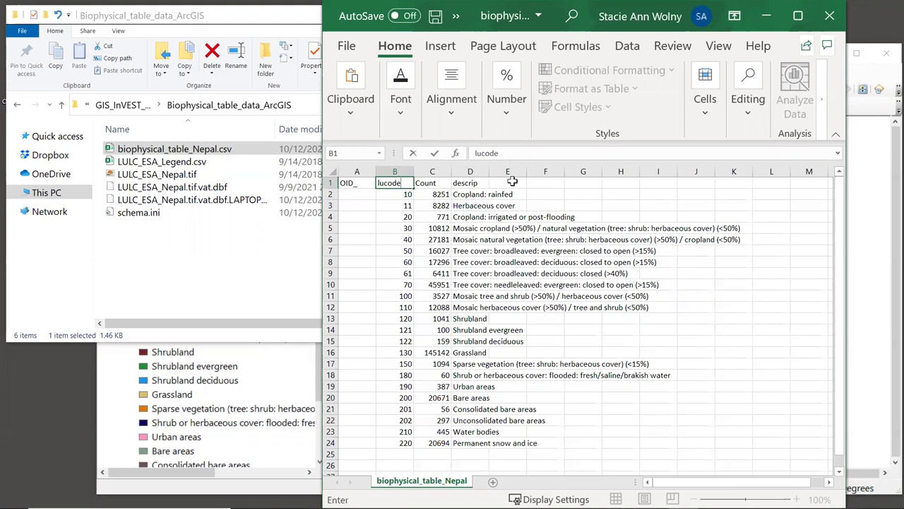
- Add the column headers usle_c in E1 and usle_p in F1
left_click(512, 182)
type("u")
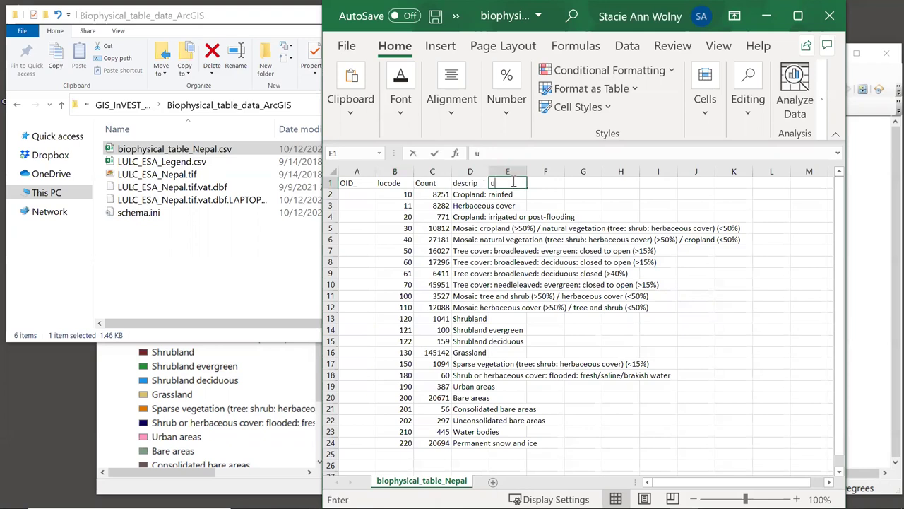
type("sle_c")
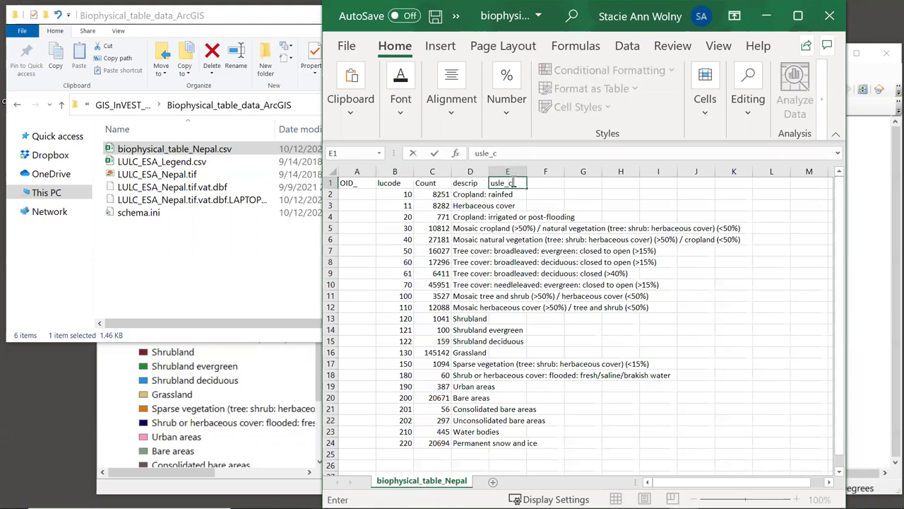
key("Tab")
type("u")
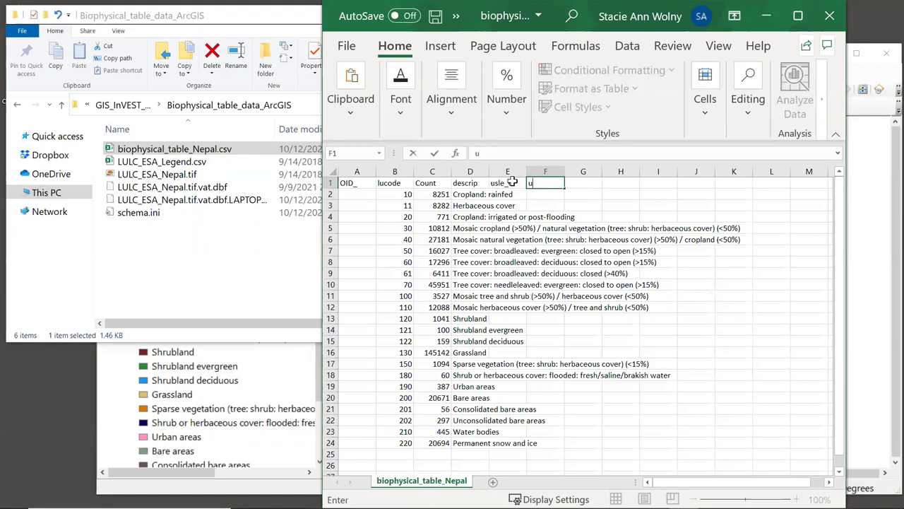
type("sle_p")
key("Return")
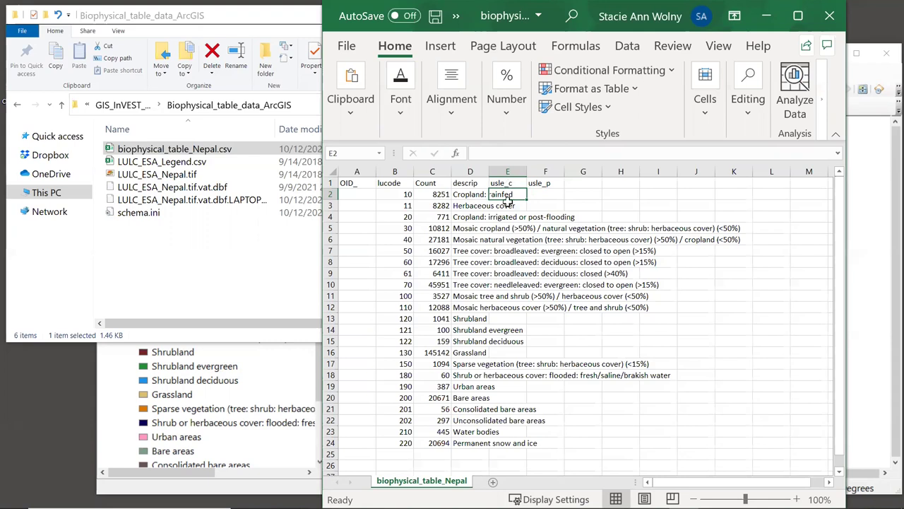
- Fill rows 2 to 24 with 0.5 under usle_c and 1 under usle_p
type("0.5")
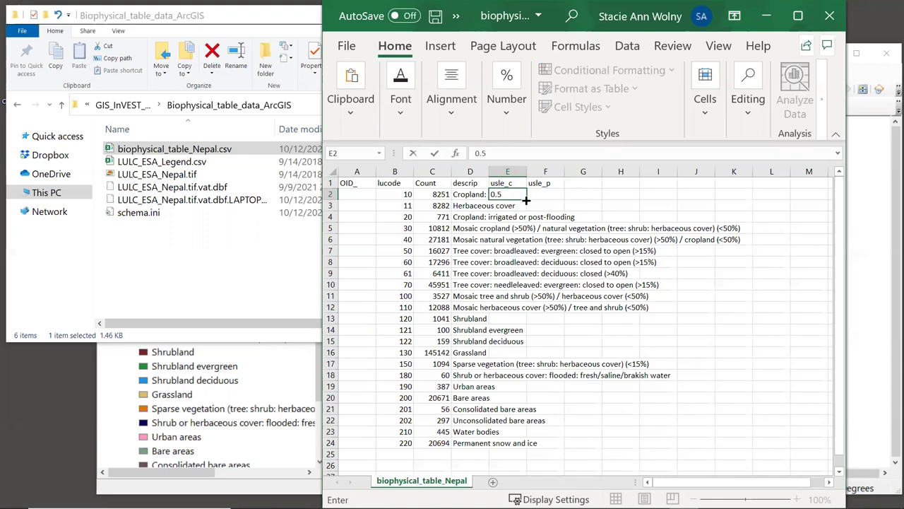
left_click_drag(528, 200, 523, 449)
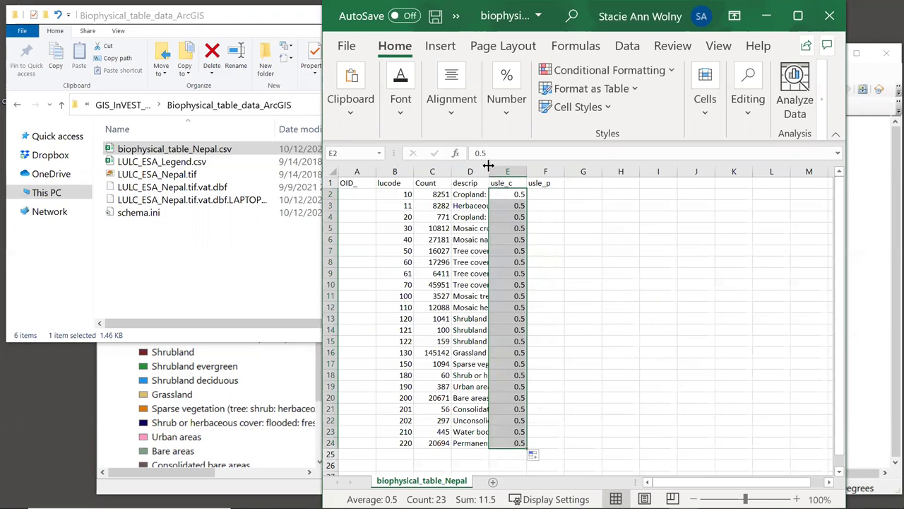
left_click(551, 199)
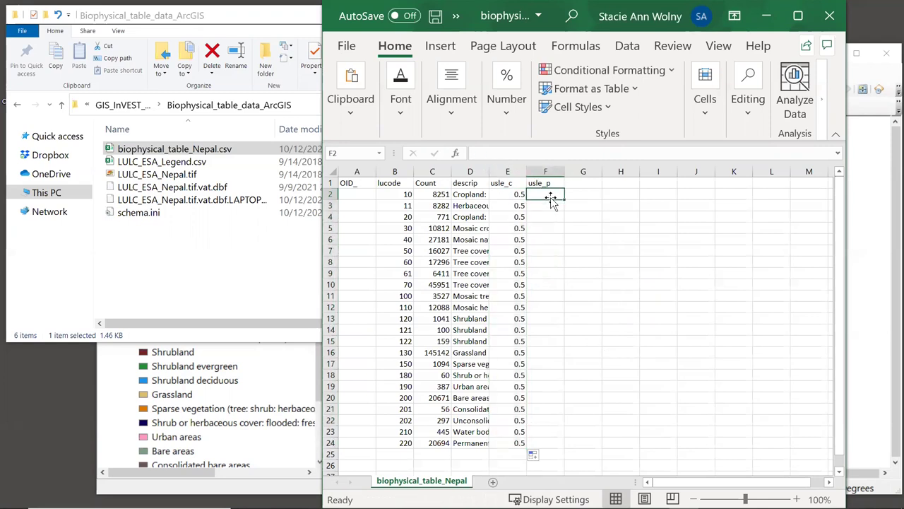
type("1")
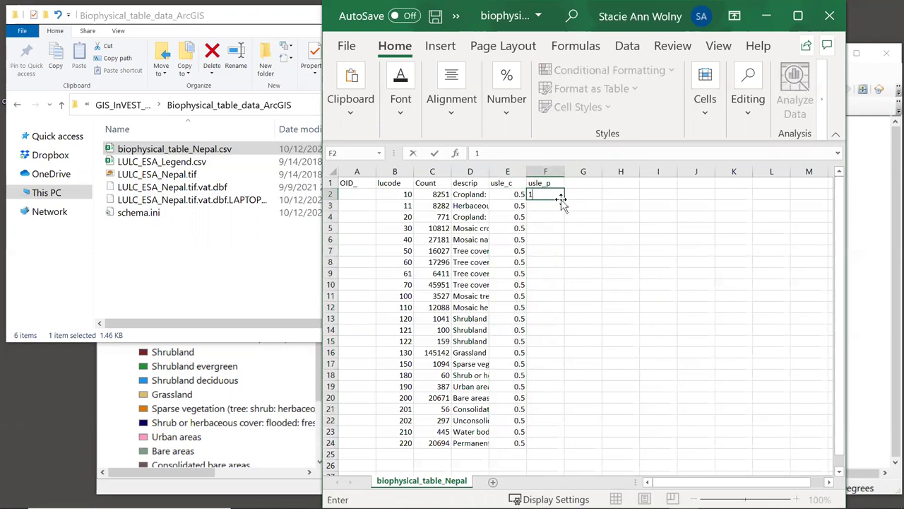
left_click_drag(565, 199, 581, 448)
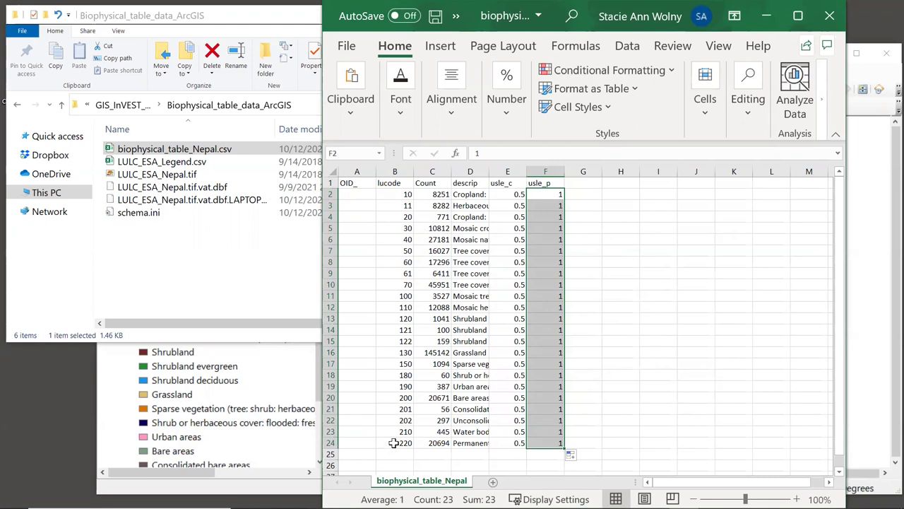
left_click(328, 194)
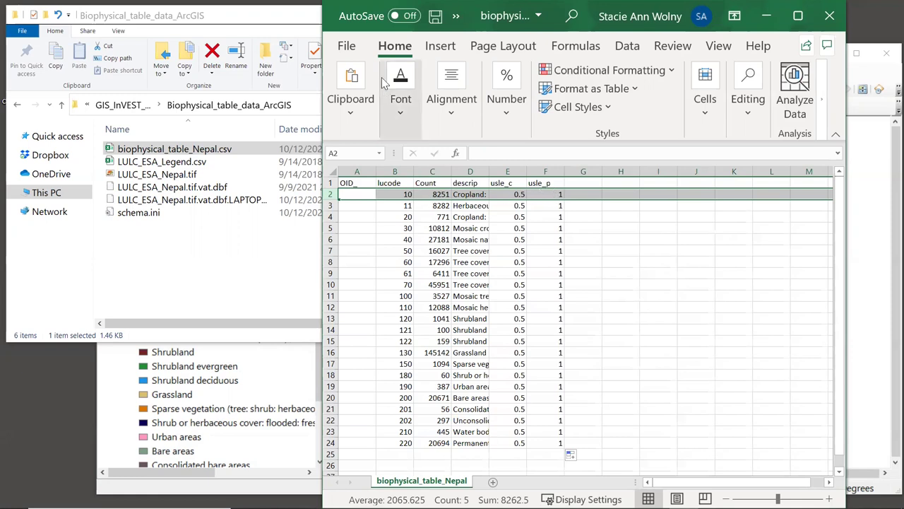
- Open Save As for biophysical_table_Nepal as CSV (Comma delimited) in Biophysical_table_data_ArcGIS
left_click(346, 45)
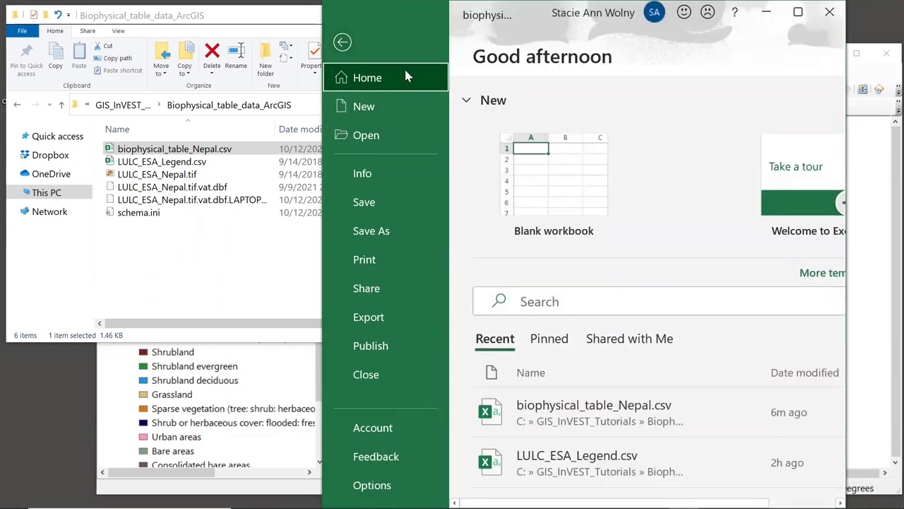
left_click(391, 232)
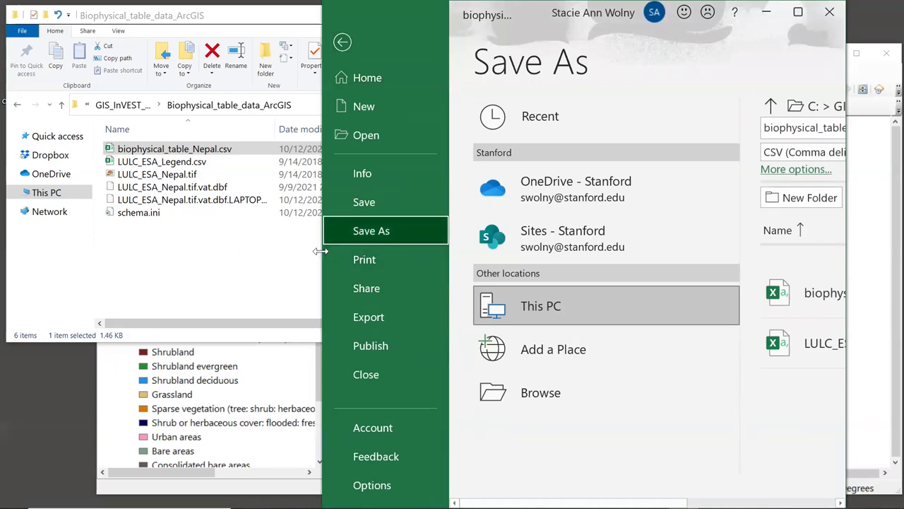
left_click_drag(320, 251, 21, 251)
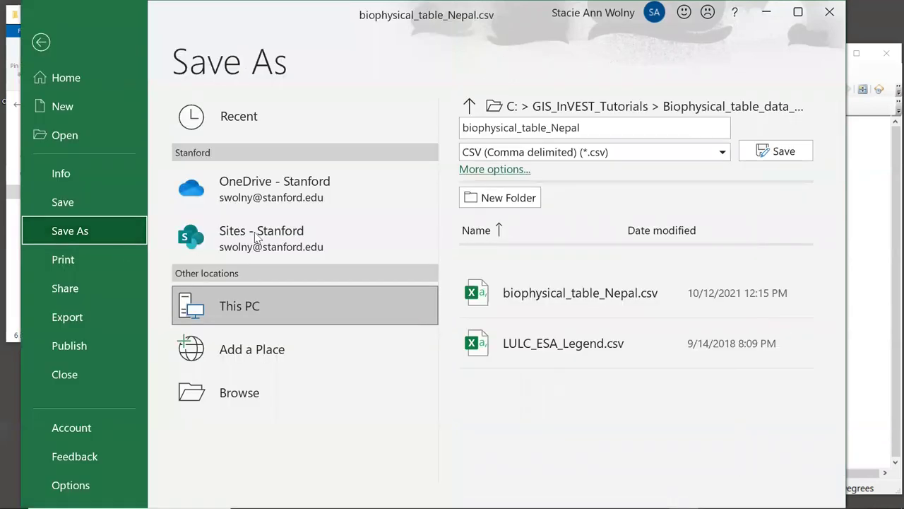
- Save as CSV (Comma delimited), replacing the existing biophysical_table_Nepal.csv
left_click(722, 154)
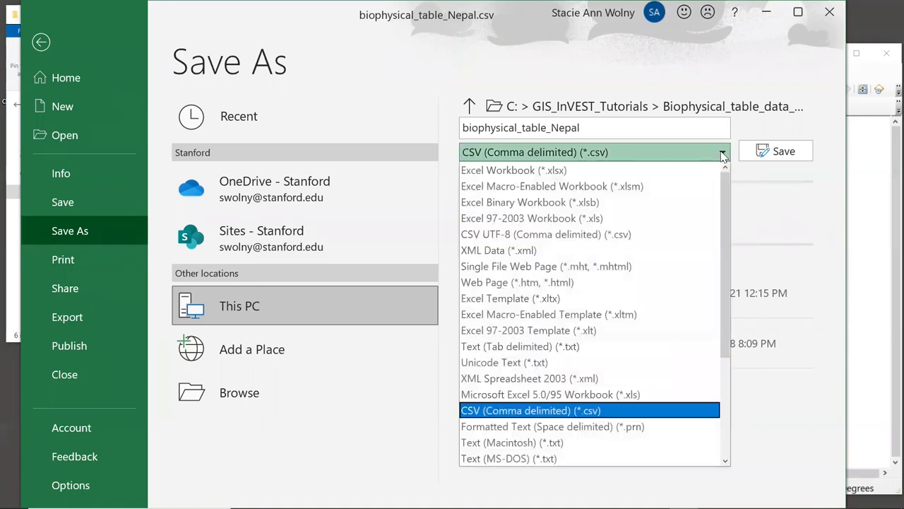
left_click(646, 412)
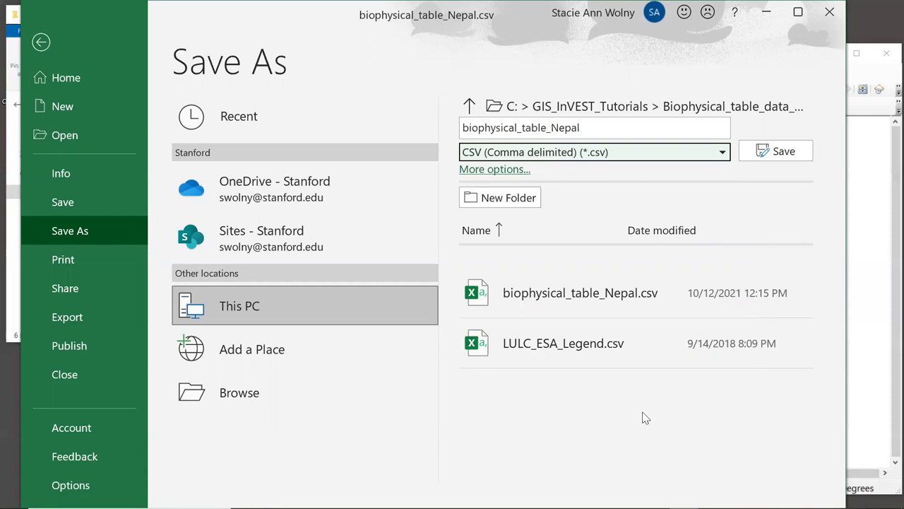
left_click(784, 156)
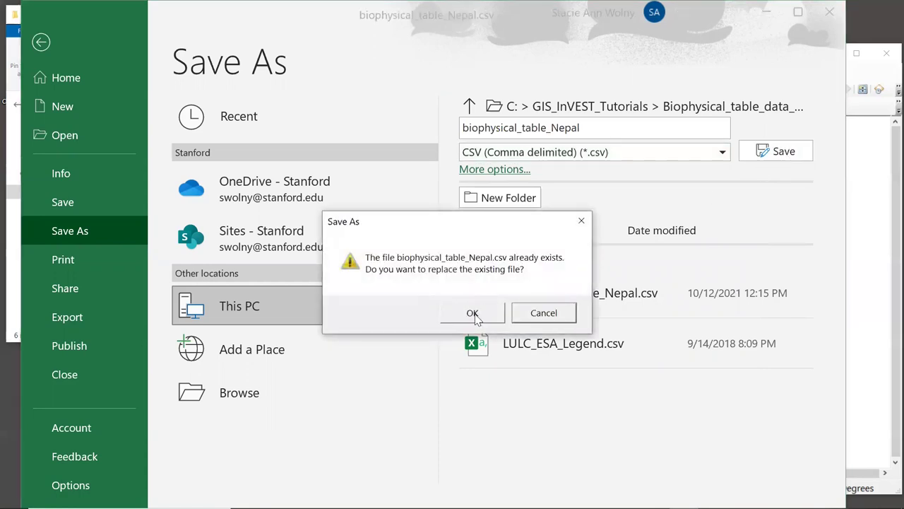
left_click(479, 313)
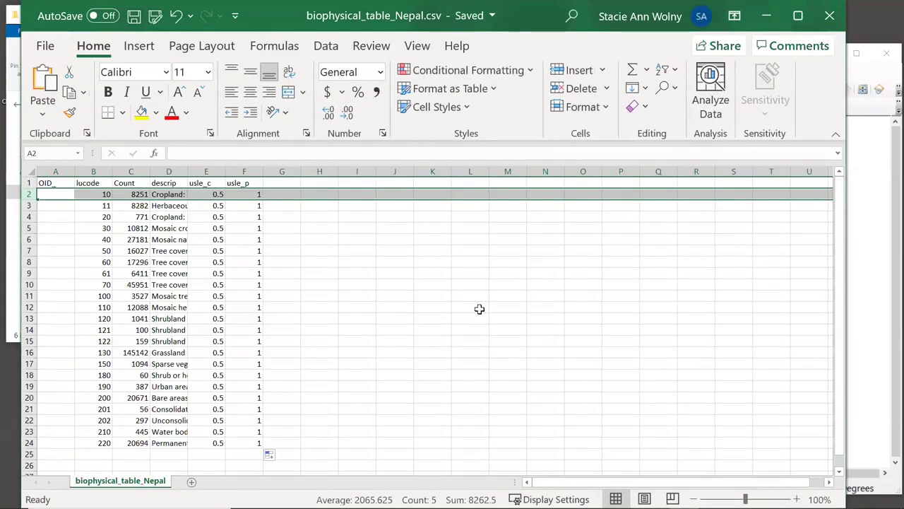